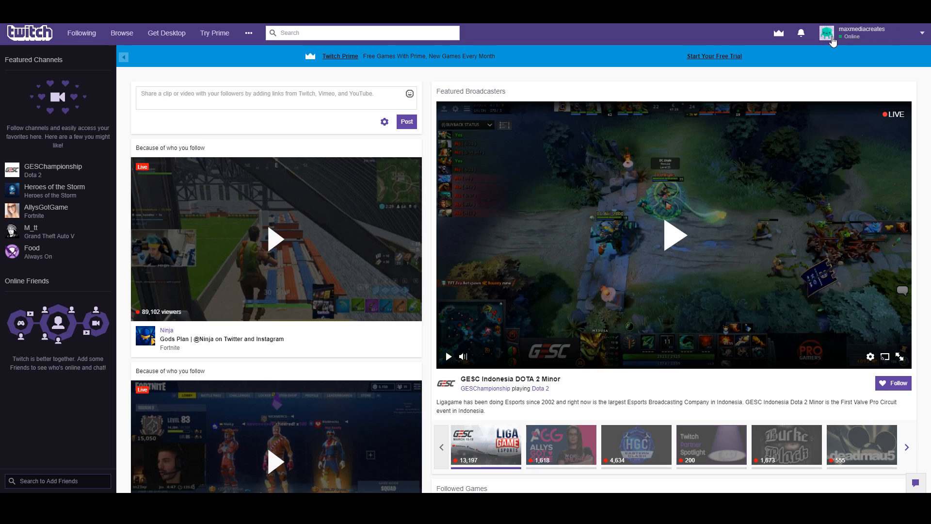
# Step: Open the account's own Twitch channel page and copy the Embed Channel code from its share options
pyautogui.click(922, 34)
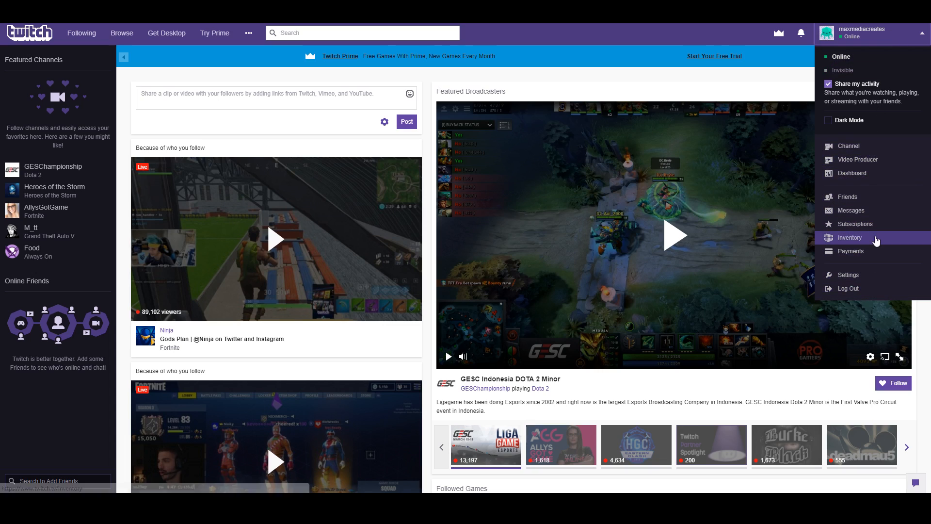
pyautogui.click(849, 153)
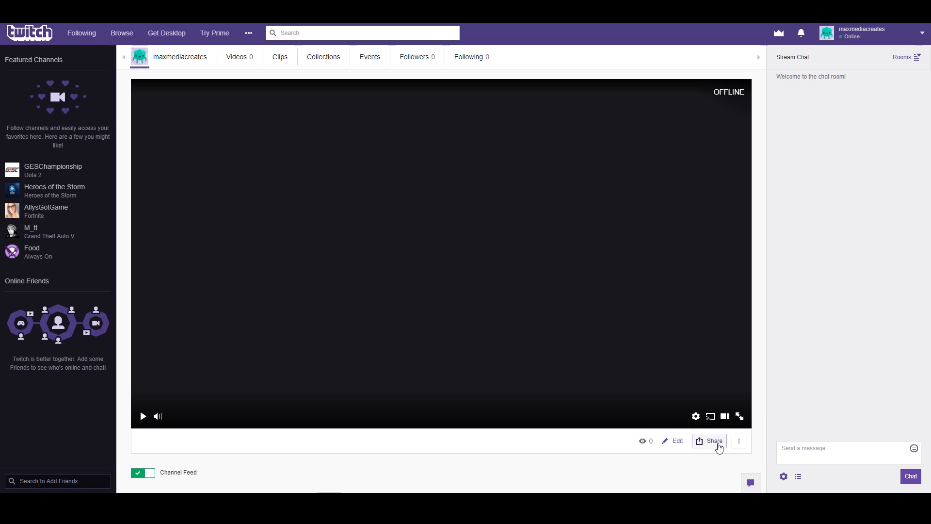
pyautogui.click(719, 446)
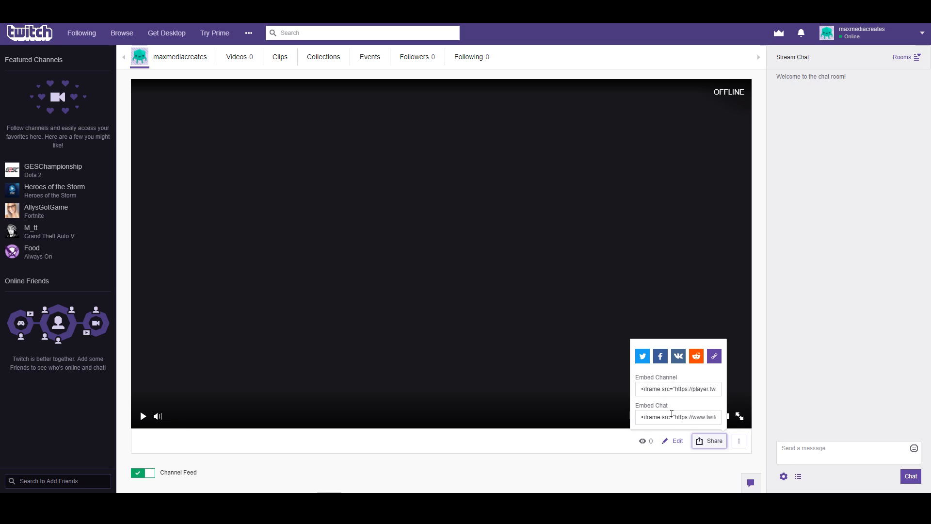
pyautogui.click(674, 388)
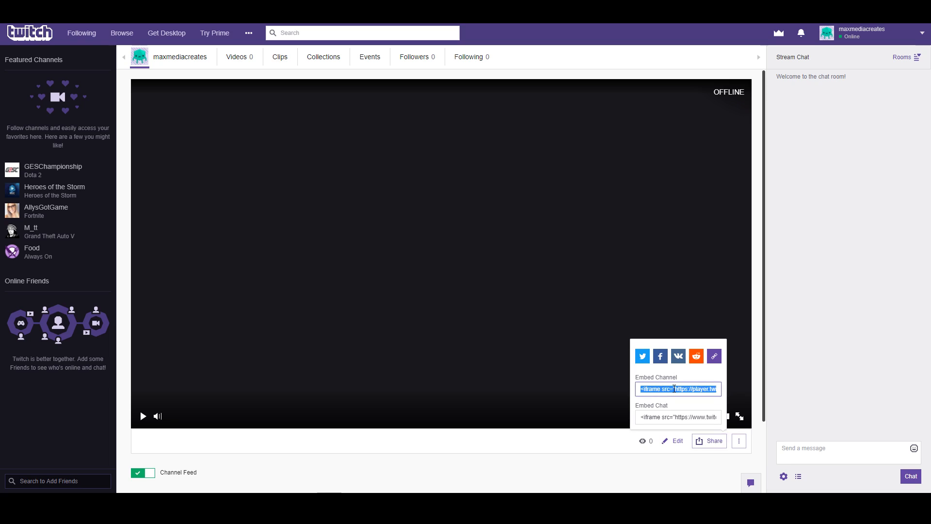
pyautogui.rightClick(674, 388)
pyautogui.click(694, 399)
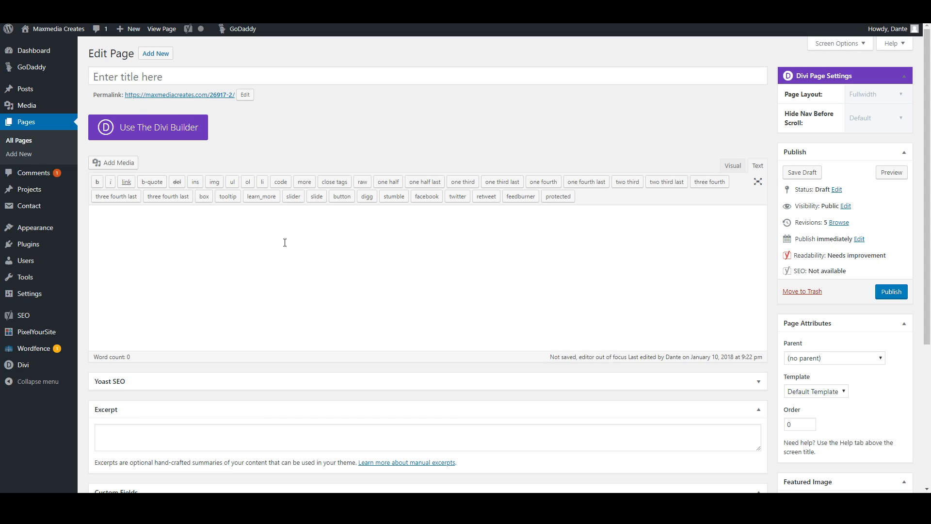
# Step: Switch to the WordPress page editor, paste the channel embed code into the empty text content and preview the page
pyautogui.rightClick(272, 234)
pyautogui.click(291, 292)
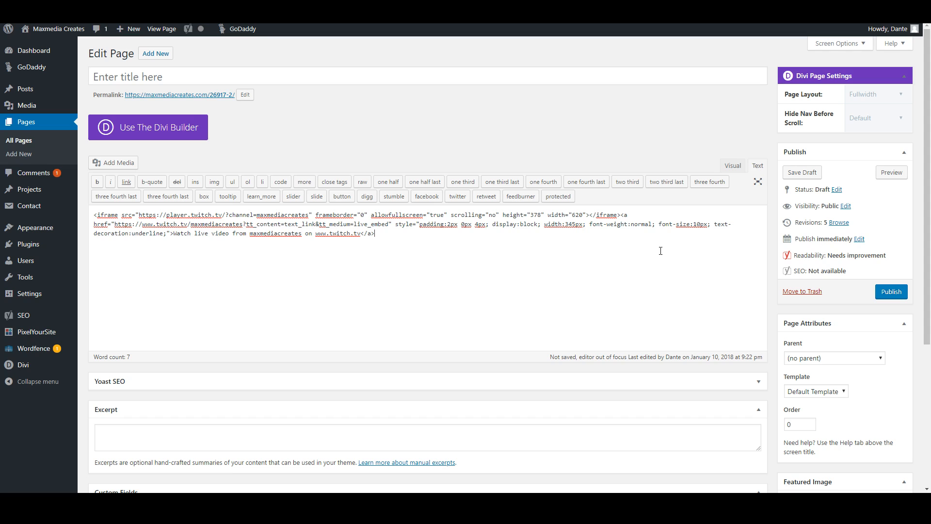
pyautogui.click(891, 173)
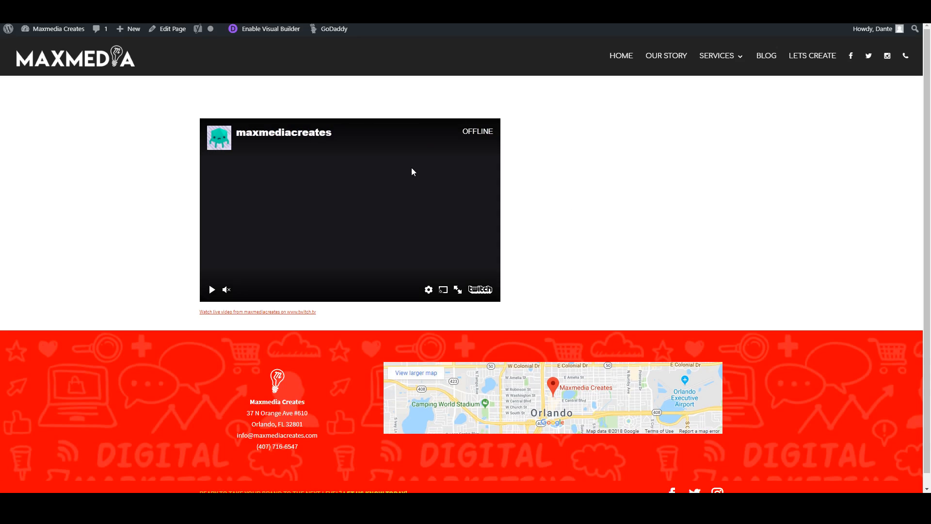
pyautogui.click(218, 10)
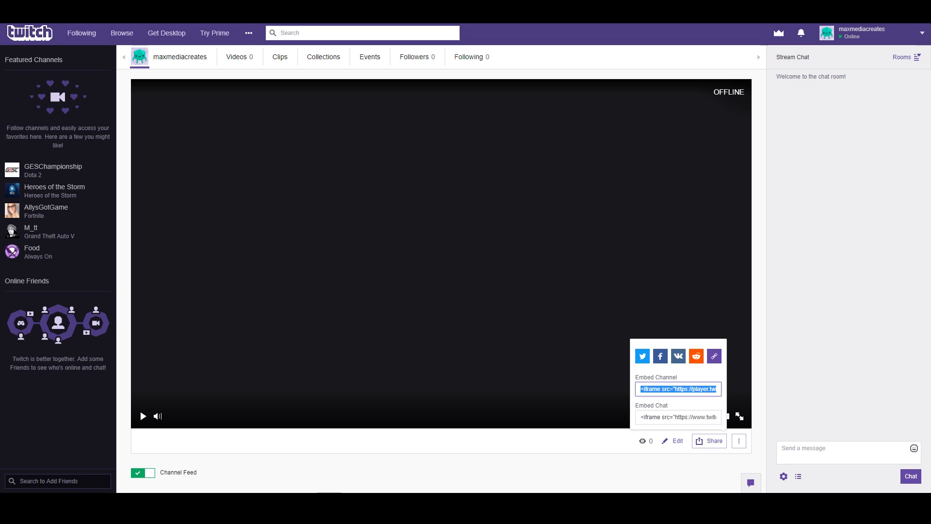
pyautogui.click(286, 15)
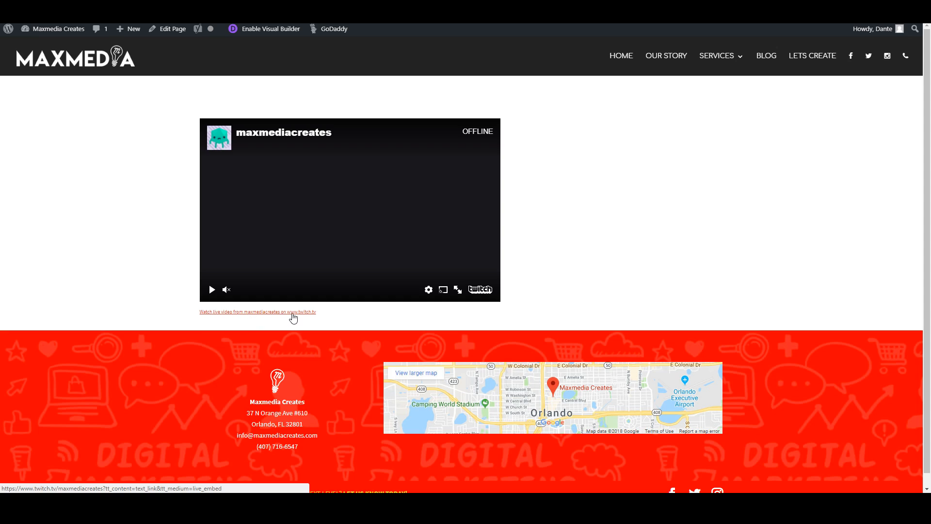
# Step: Delete the "Watch live video" link code after the player iframe in the page content and preview the page again
pyautogui.click(168, 29)
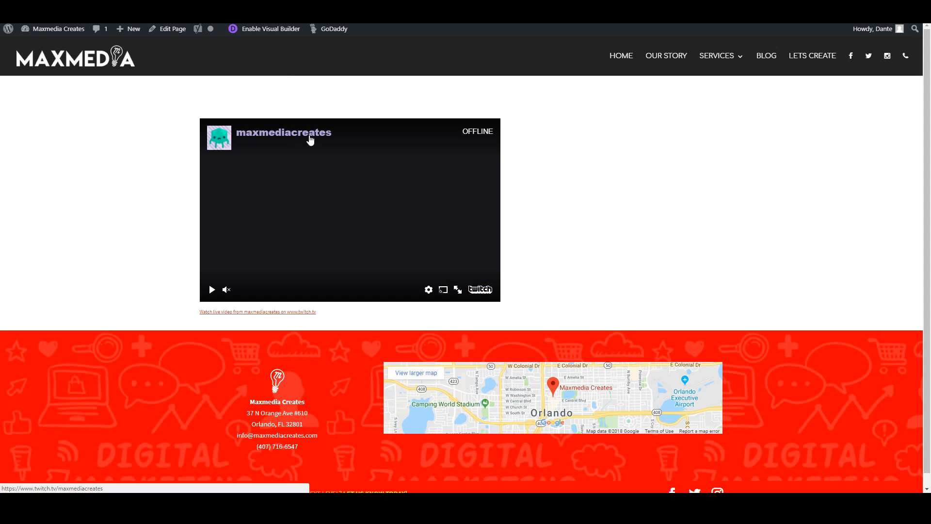
pyautogui.click(167, 29)
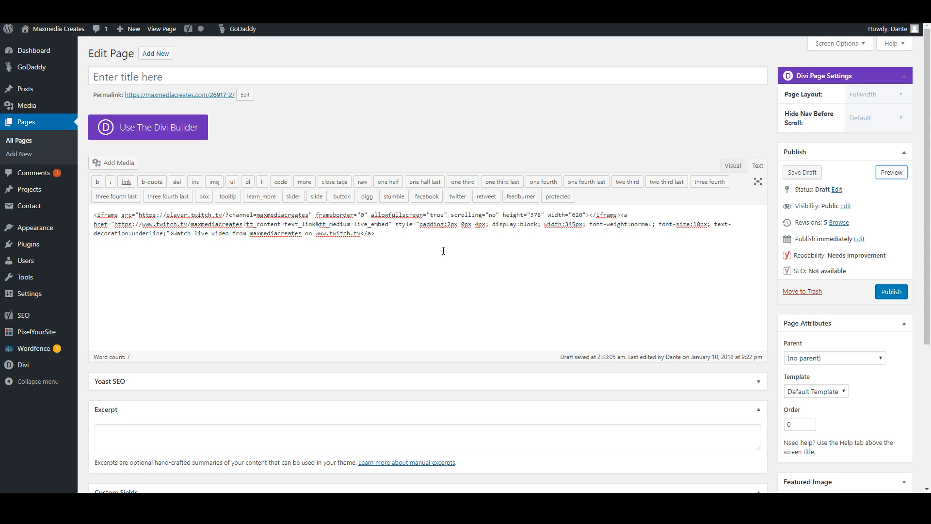
pyautogui.moveTo(578, 232); pyautogui.dragTo(622, 216)
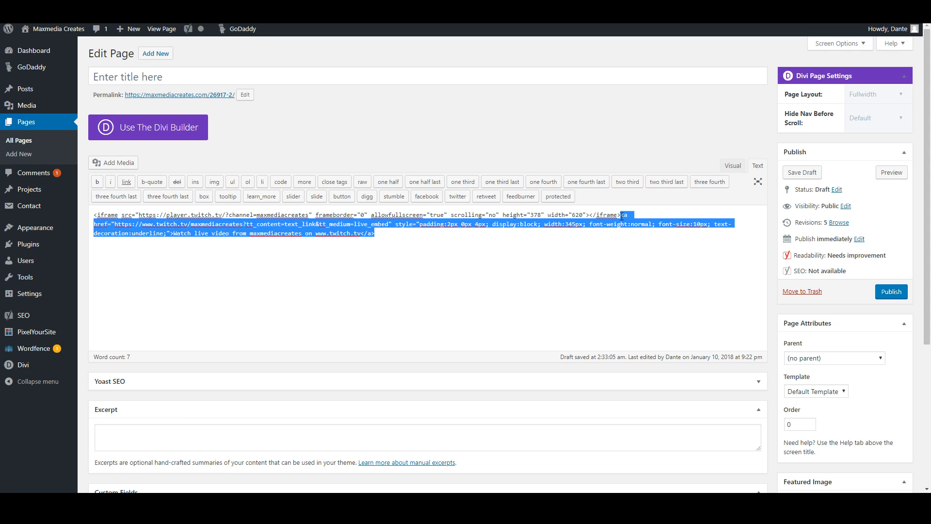
pyautogui.press('BackSpace')
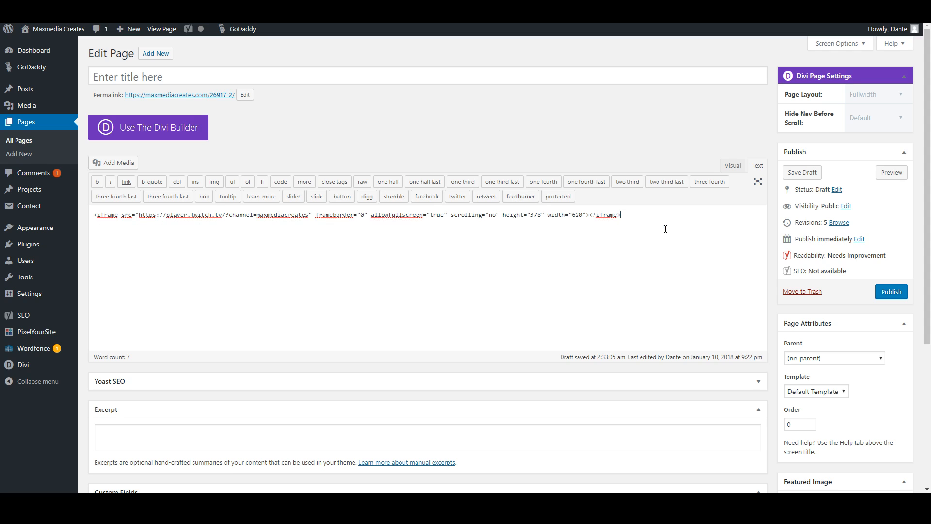
pyautogui.moveTo(674, 215); pyautogui.dragTo(101, 237)
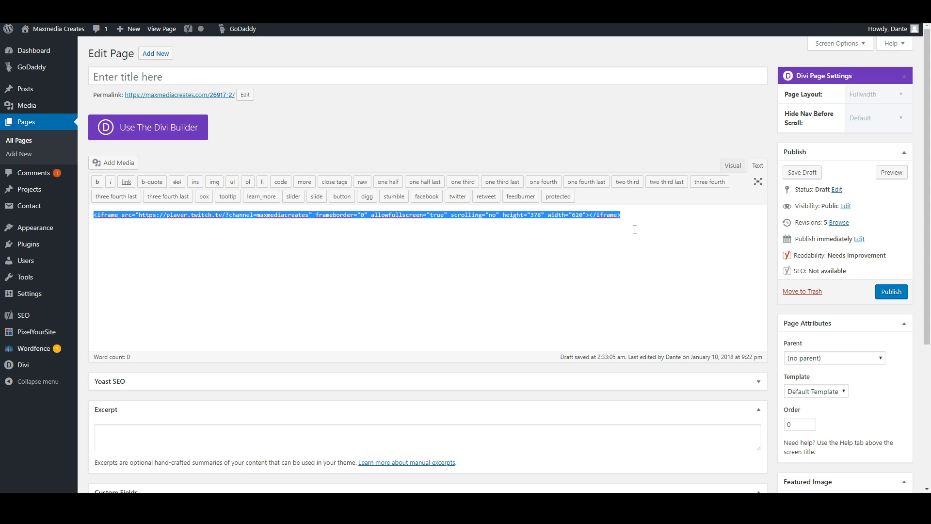
pyautogui.click(651, 230)
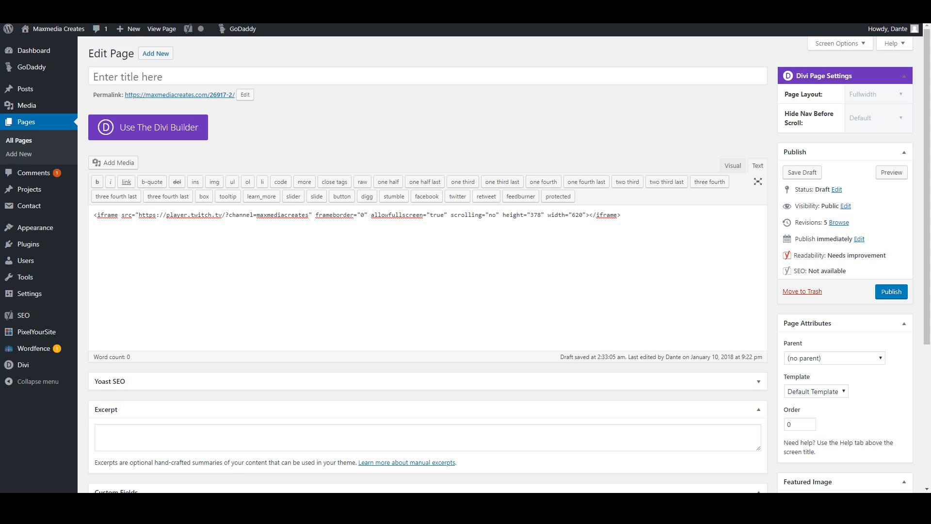
pyautogui.click(891, 172)
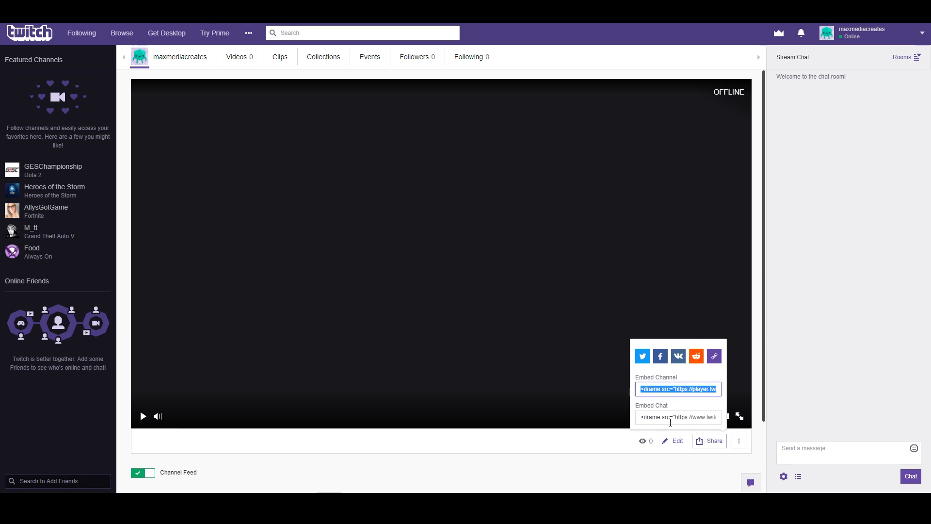
# Step: Copy the Embed Chat code from the share options of the Twitch channel
pyautogui.click(672, 422)
pyautogui.rightClick(684, 422)
pyautogui.click(685, 424)
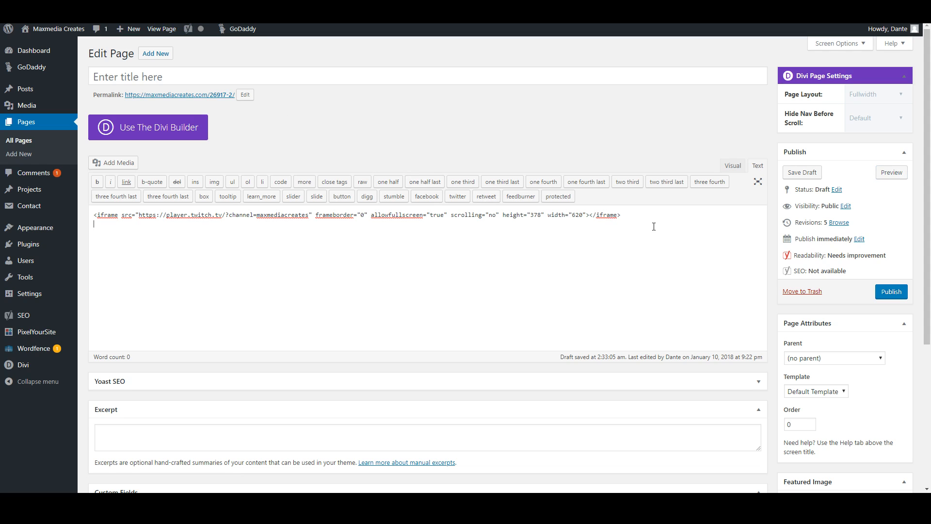
# Step: Paste the chat embed code below the player iframe in the WordPress page, separated by a blank line, and preview the page
pyautogui.click(649, 213)
pyautogui.press('Return')
pyautogui.press('Return')
pyautogui.hotkey('ctrl', 'v')
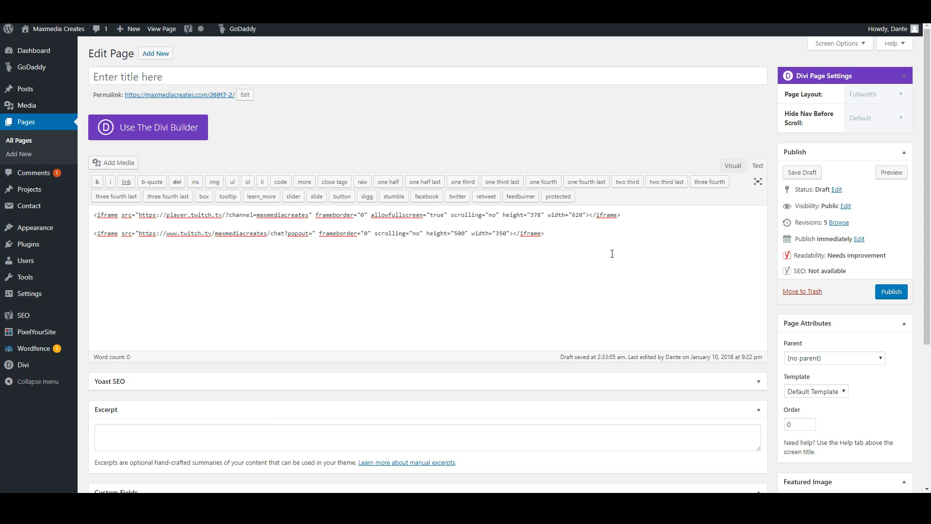
pyautogui.click(891, 174)
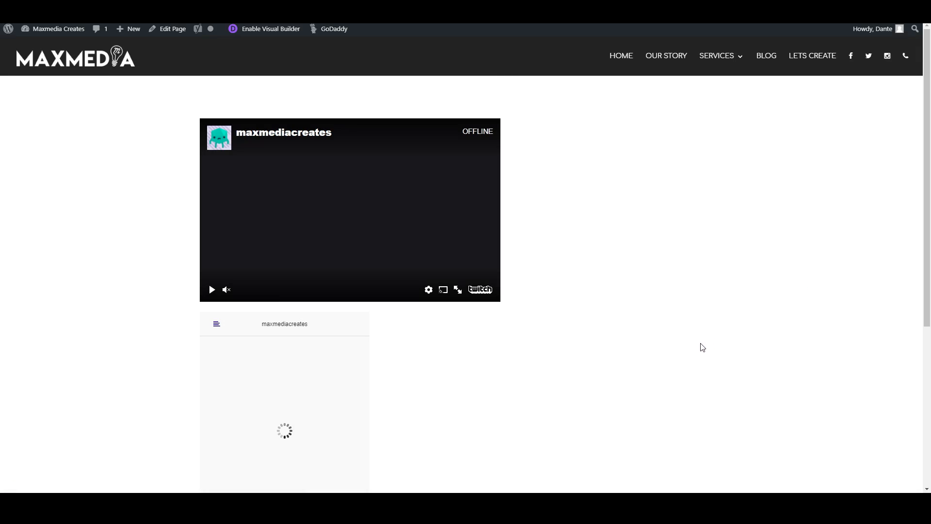
# Step: Examine the previewed page's embedded player and chat box, including the chat's message field and its width relative to the player
pyautogui.scroll(-2, 316, 349)
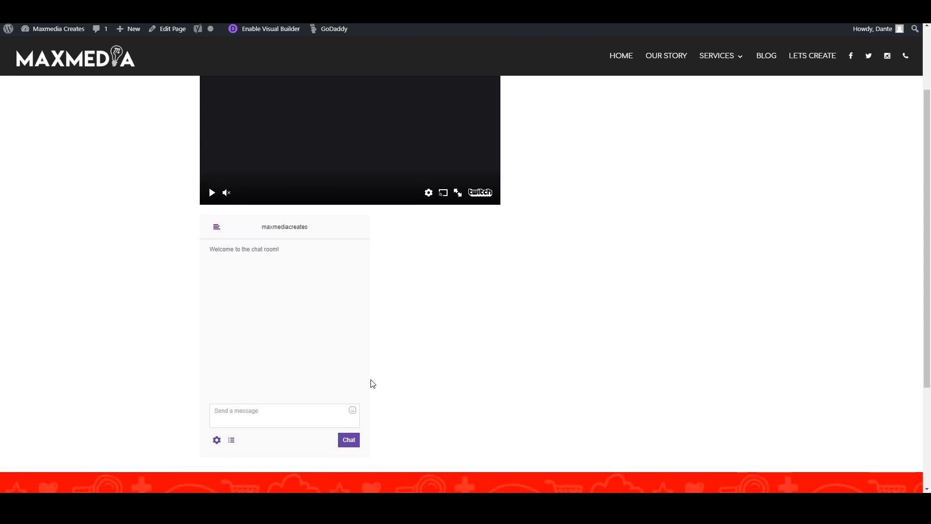
pyautogui.scroll(1, 372, 382)
pyautogui.scroll(1, 303, 378)
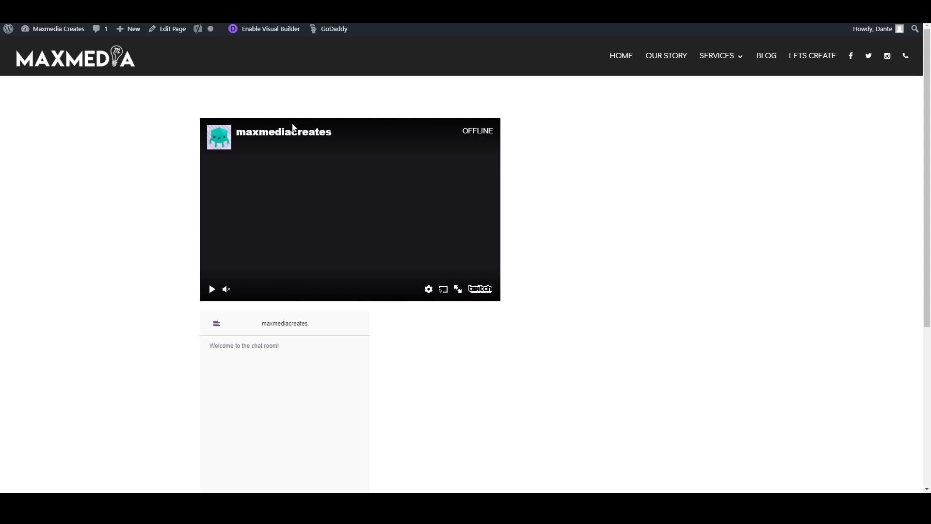
pyautogui.scroll(-3, 598, 416)
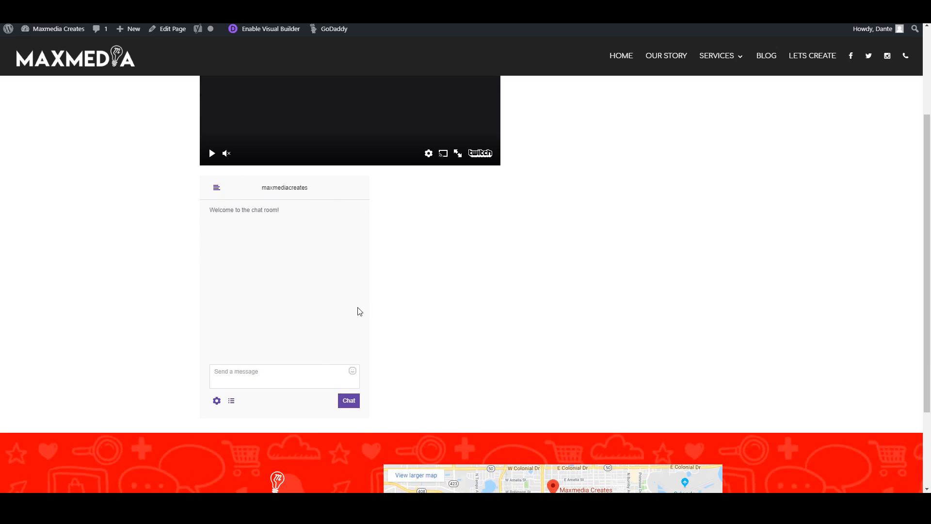
pyautogui.click(270, 378)
pyautogui.scroll(2, 291, 247)
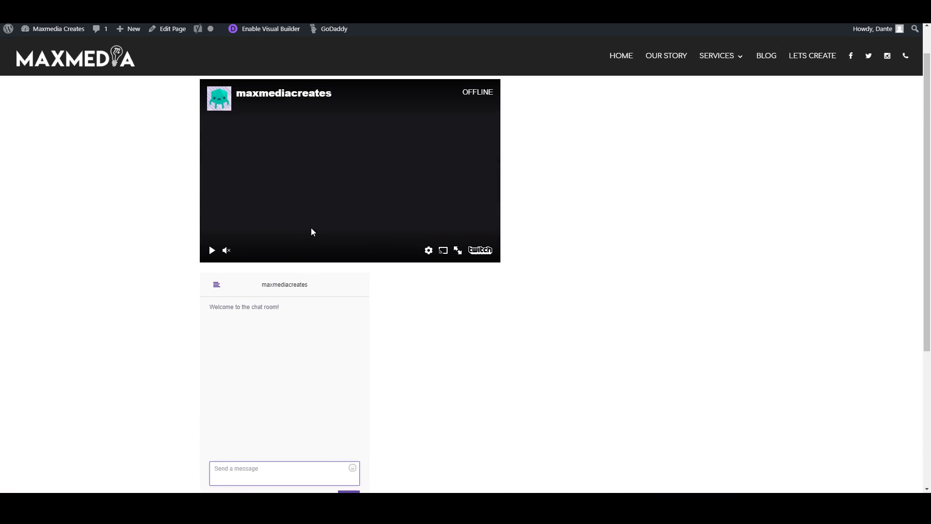
pyautogui.scroll(-2, 441, 238)
pyautogui.scroll(3, 442, 245)
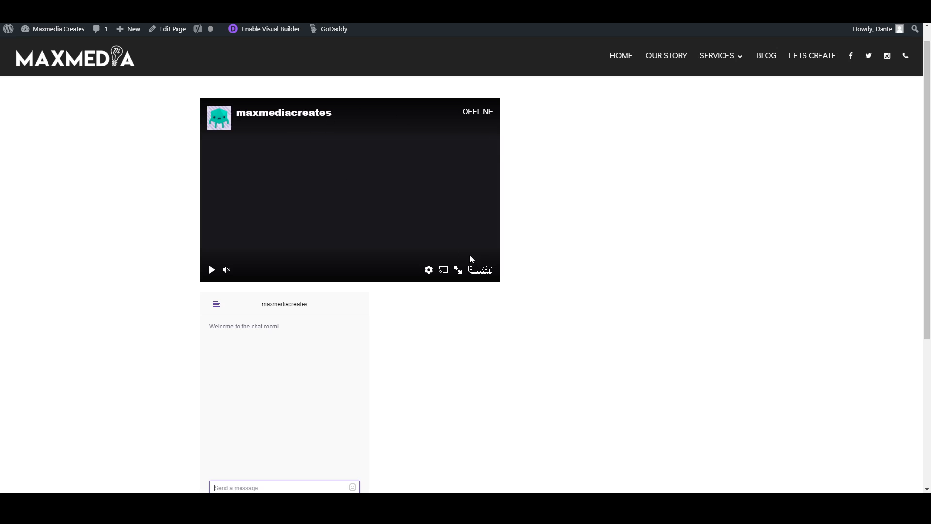
pyautogui.scroll(-1, 704, 267)
pyautogui.scroll(-4, 704, 267)
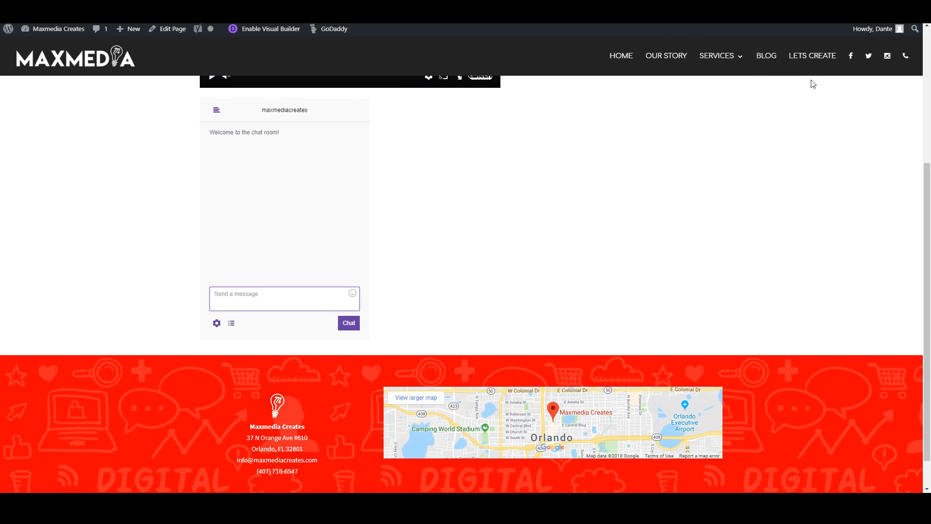
pyautogui.scroll(5, 747, 295)
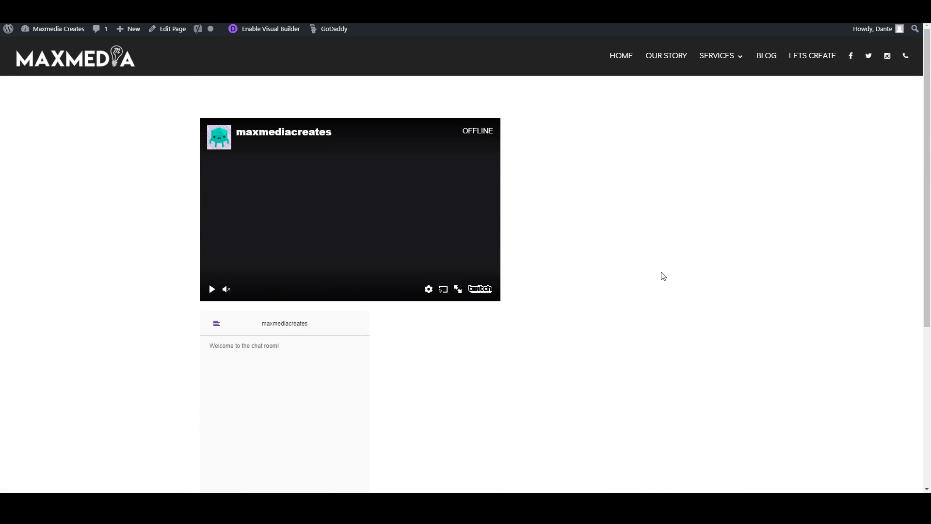
pyautogui.scroll(-2, 639, 232)
pyautogui.scroll(1, 639, 236)
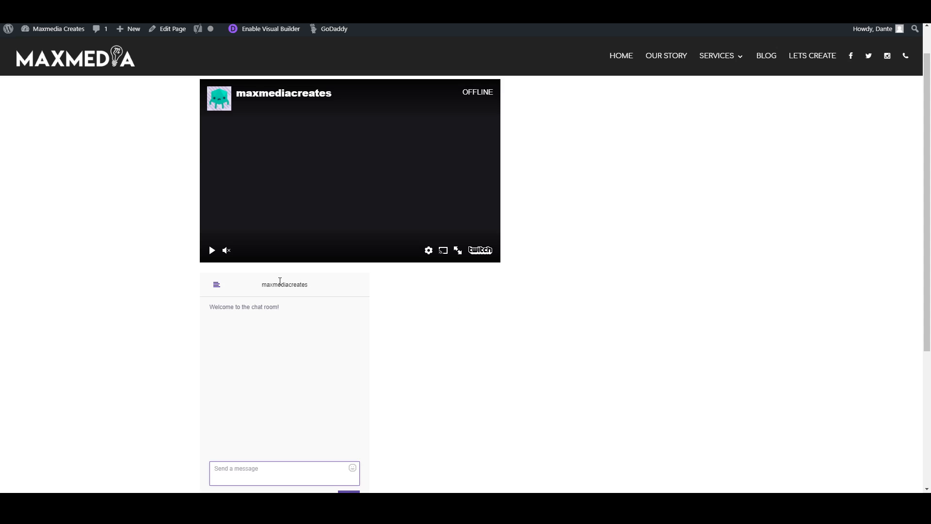
pyautogui.scroll(1, 316, 322)
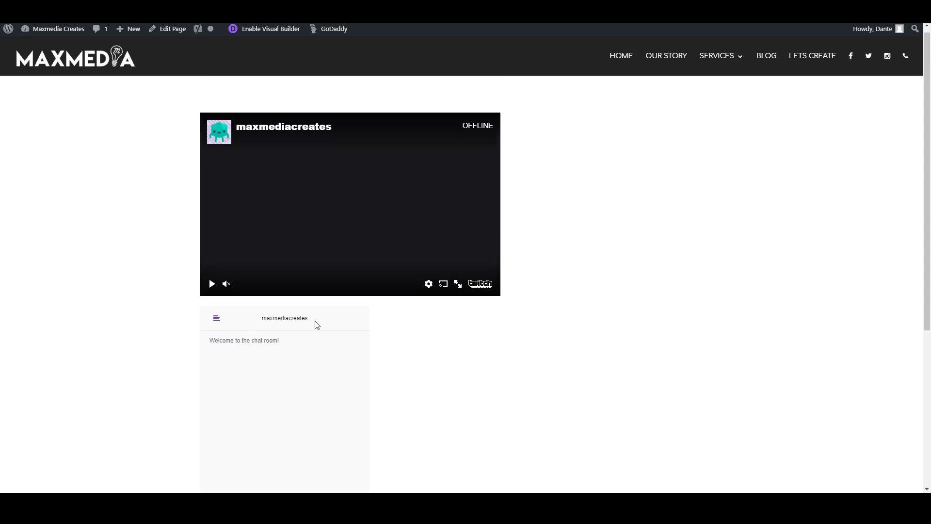
pyautogui.scroll(-2, 361, 224)
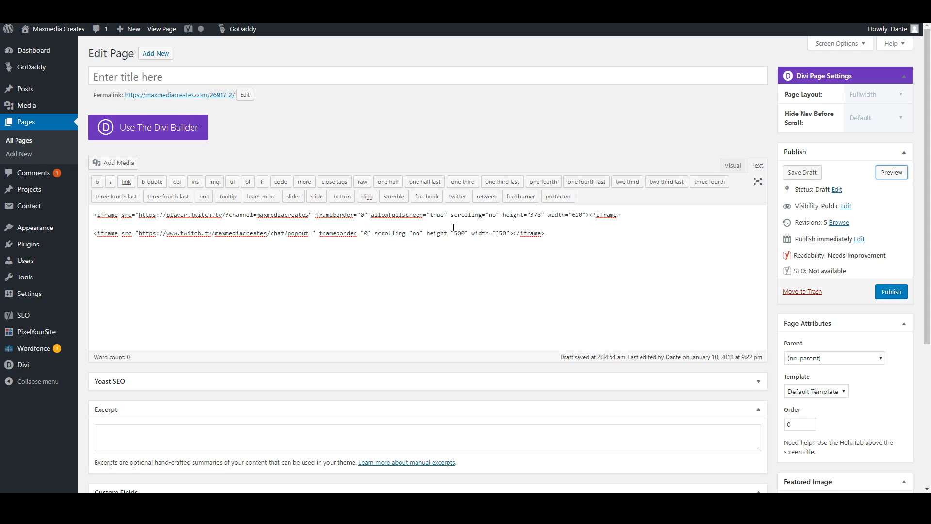
# Step: Set the chat iframe's width to 620 to match the player, and check both embeds in the page preview
pyautogui.doubleClick(454, 233)
pyautogui.moveTo(495, 233); pyautogui.dragTo(580, 215)
pyautogui.moveTo(506, 235); pyautogui.dragTo(500, 236)
pyautogui.moveTo(584, 215); pyautogui.dragTo(573, 214)
pyautogui.hotkey('ctrl', 'c')
pyautogui.moveTo(510, 235); pyautogui.dragTo(497, 235)
pyautogui.hotkey('ctrl', 'v')
pyautogui.click(877, 175)
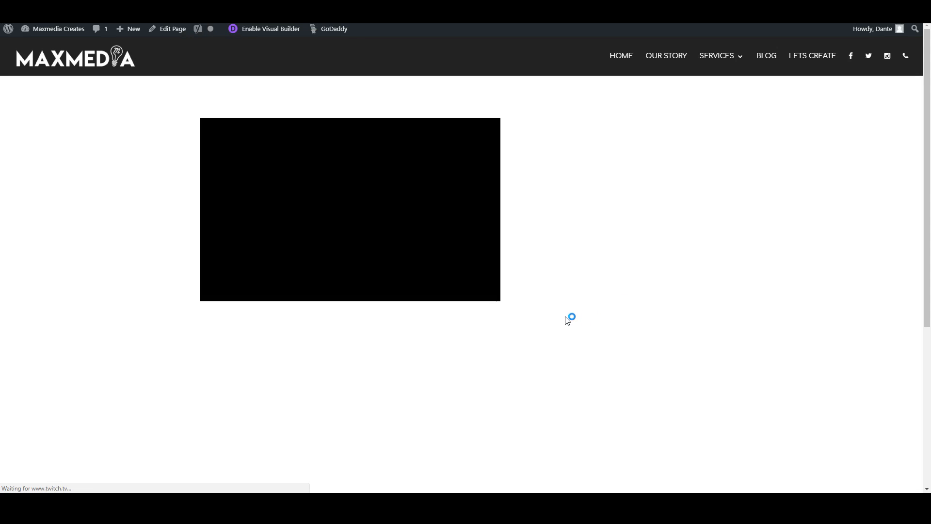
pyautogui.scroll(-1, 548, 318)
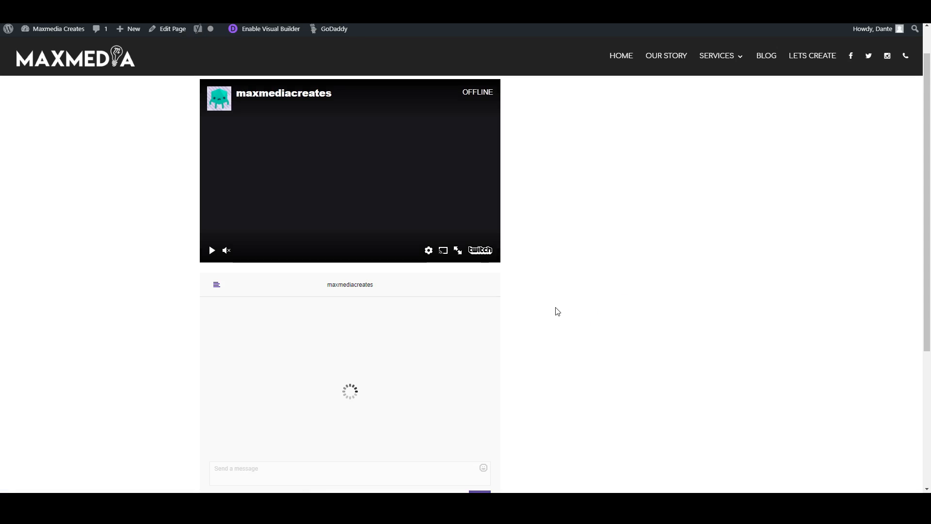
pyautogui.scroll(-2, 476, 360)
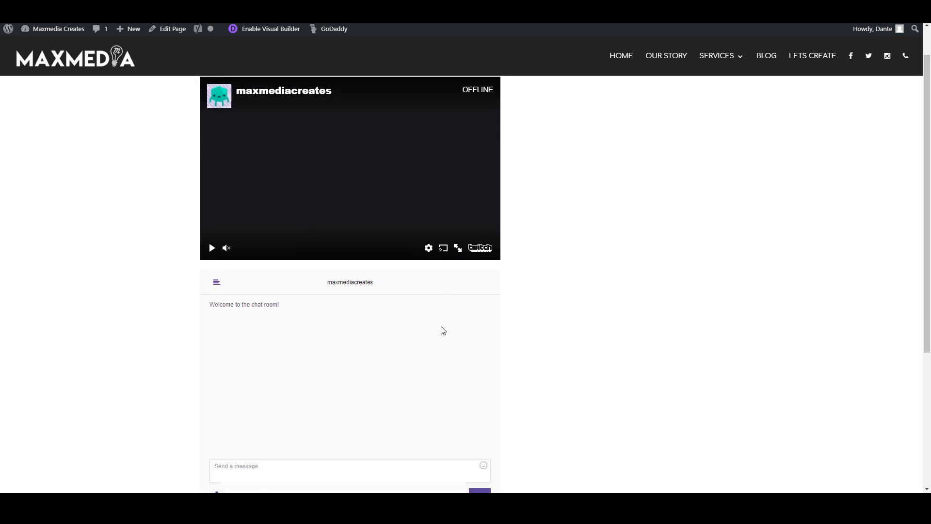
pyautogui.scroll(3, 541, 328)
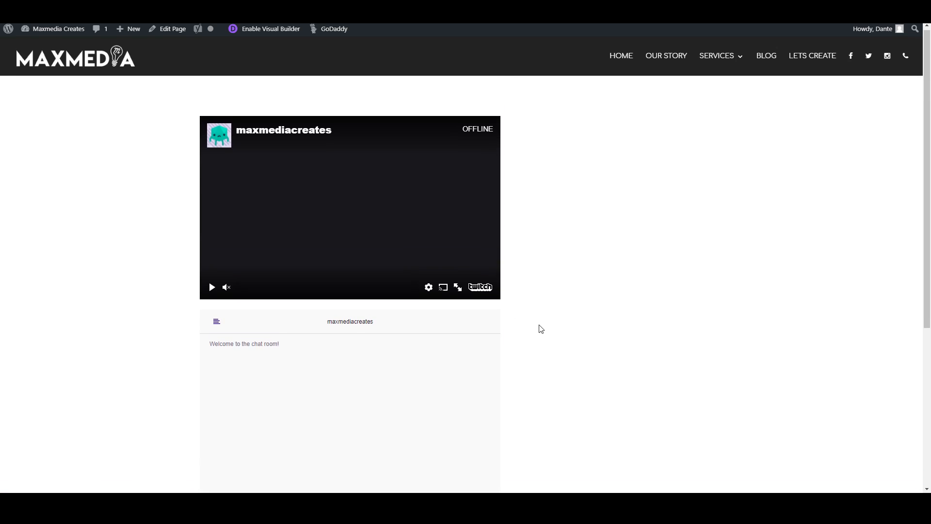
pyautogui.scroll(-1, 552, 310)
# Step: Wrap the player iframe in one_half and the chat iframe in one_half_last shortcodes, and preview the page
pyautogui.click(131, 5)
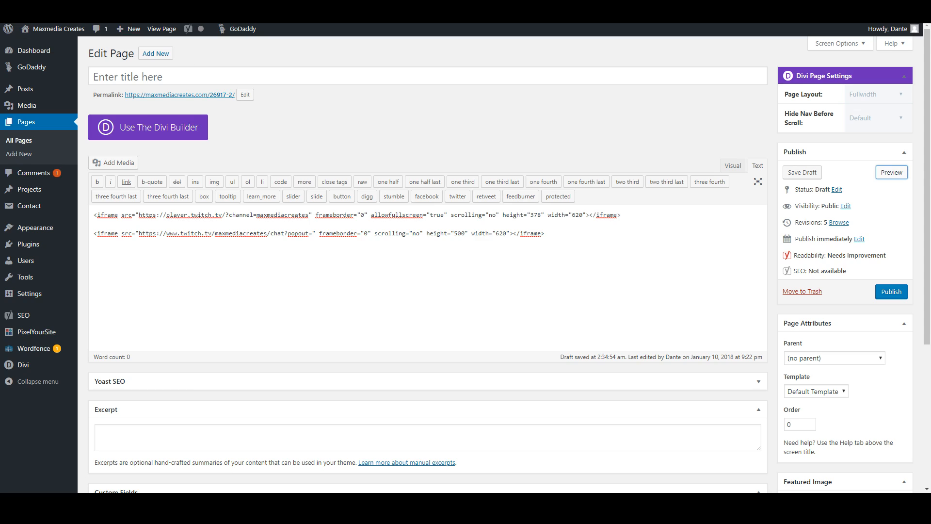
pyautogui.click(95, 215)
pyautogui.moveTo(632, 213); pyautogui.dragTo(80, 220)
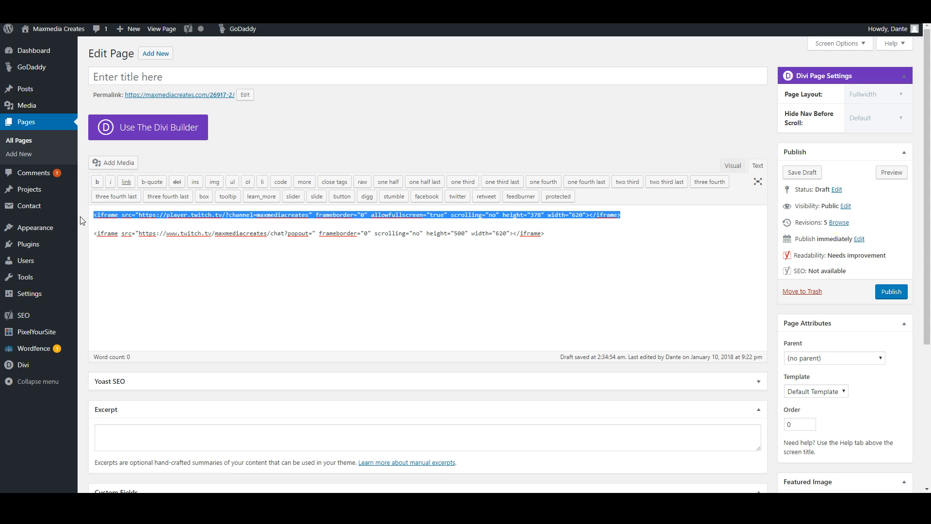
pyautogui.click(388, 181)
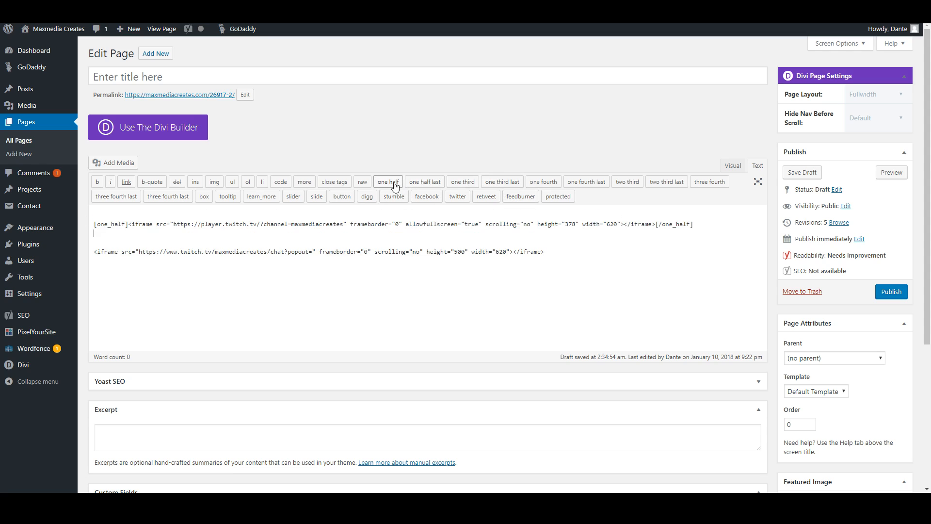
pyautogui.moveTo(548, 252); pyautogui.dragTo(88, 259)
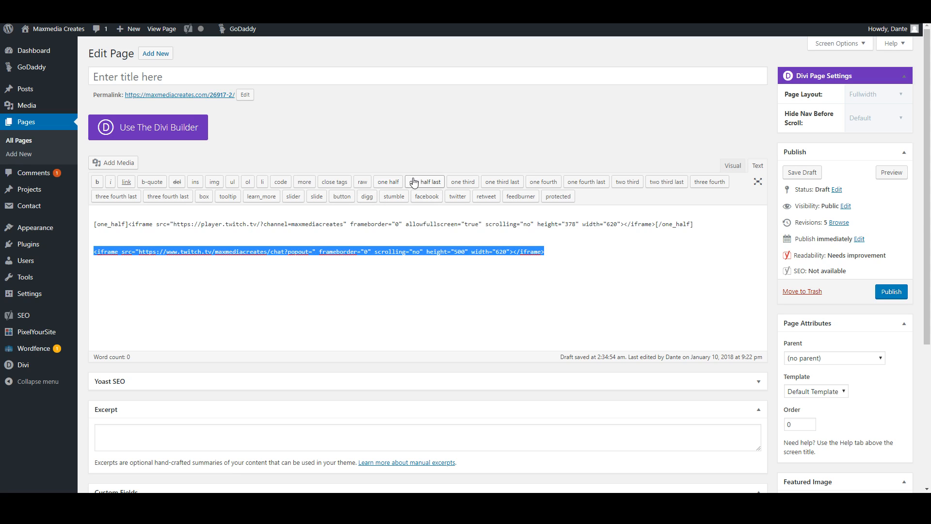
pyautogui.click(432, 186)
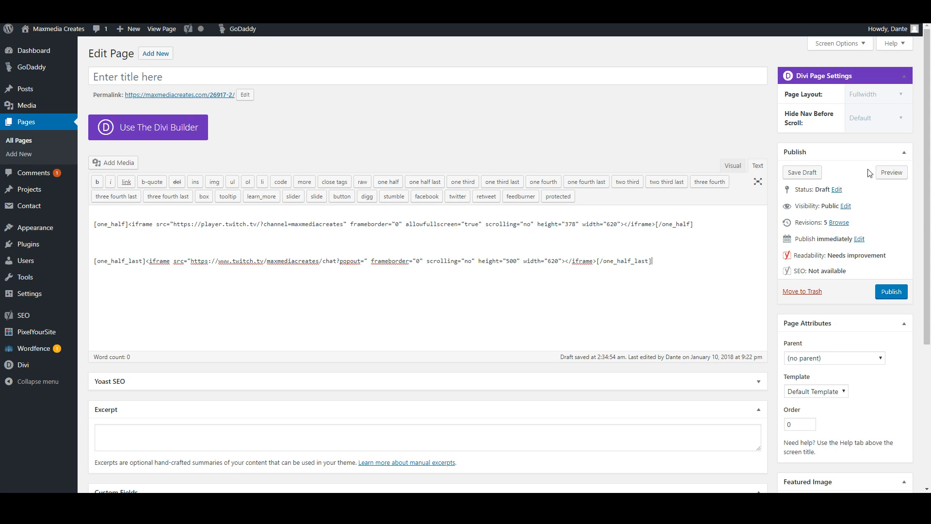
pyautogui.click(892, 174)
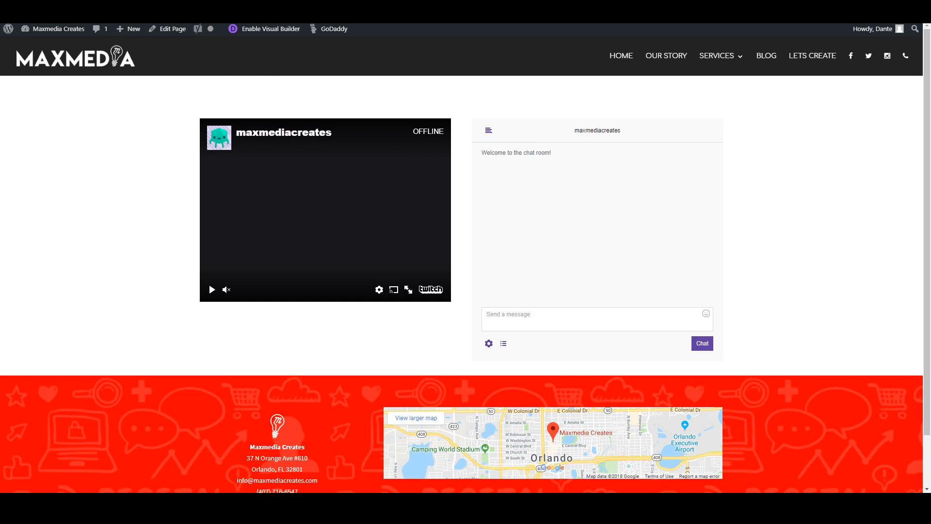
pyautogui.click(218, 8)
pyautogui.moveTo(514, 261); pyautogui.dragTo(503, 260)
pyautogui.moveTo(575, 224); pyautogui.dragTo(564, 226)
pyautogui.click(194, 9)
# Step: Copy the Embed Channel code from the Twitch share options and paste it over the one_half player line in the WordPress page
pyautogui.click(97, 8)
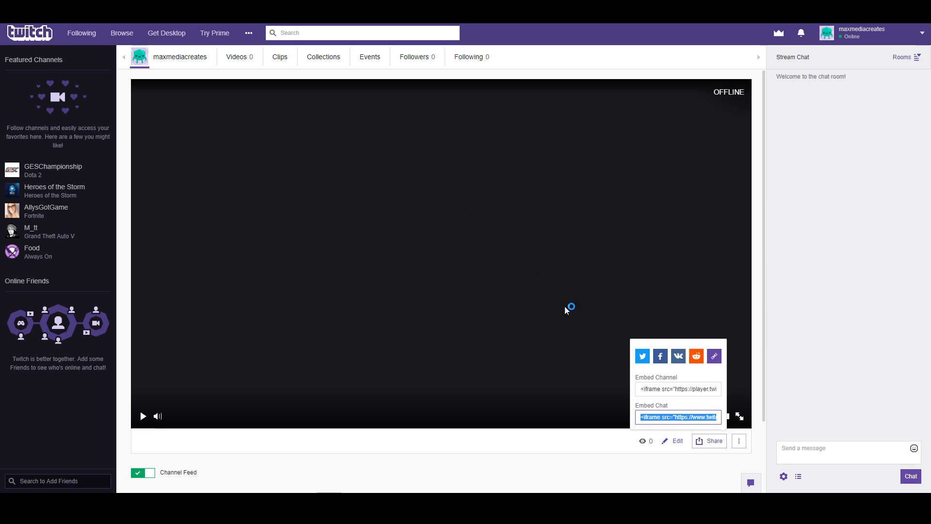
pyautogui.click(720, 447)
pyautogui.click(719, 447)
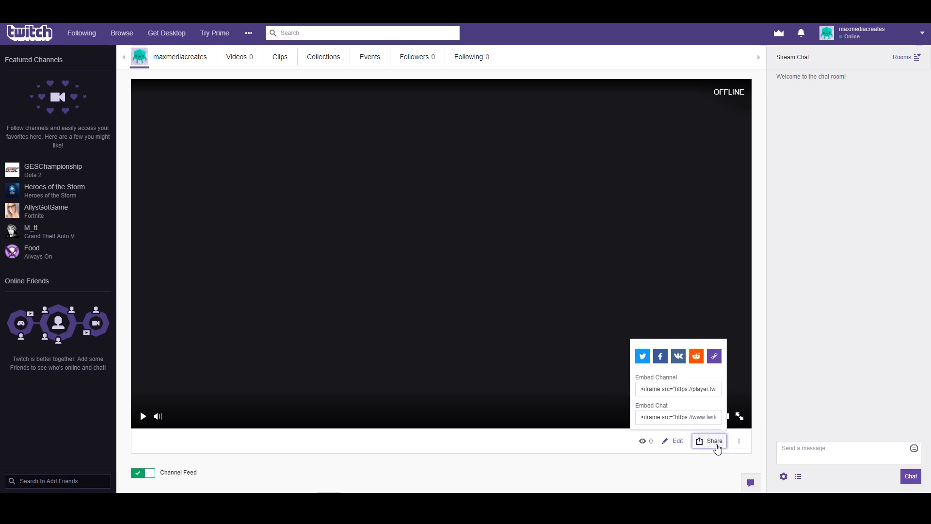
pyautogui.click(676, 387)
pyautogui.click(675, 418)
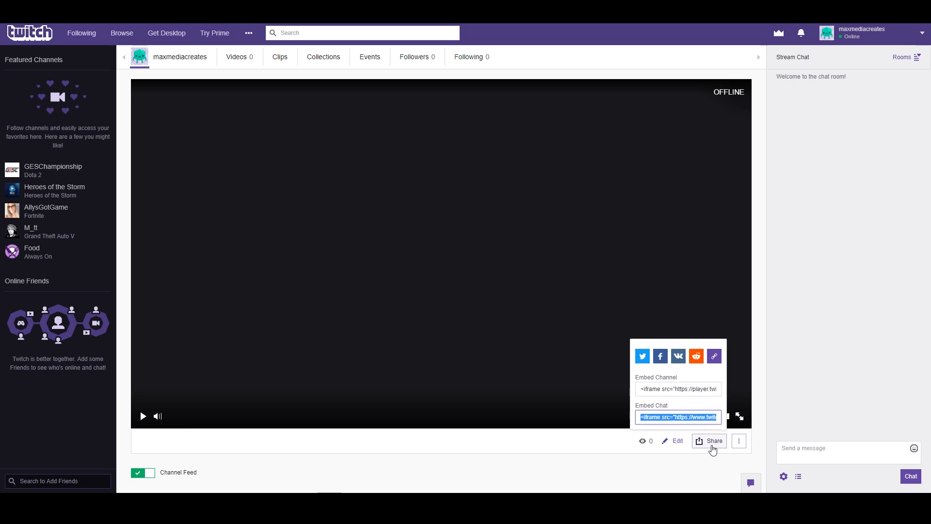
pyautogui.click(685, 393)
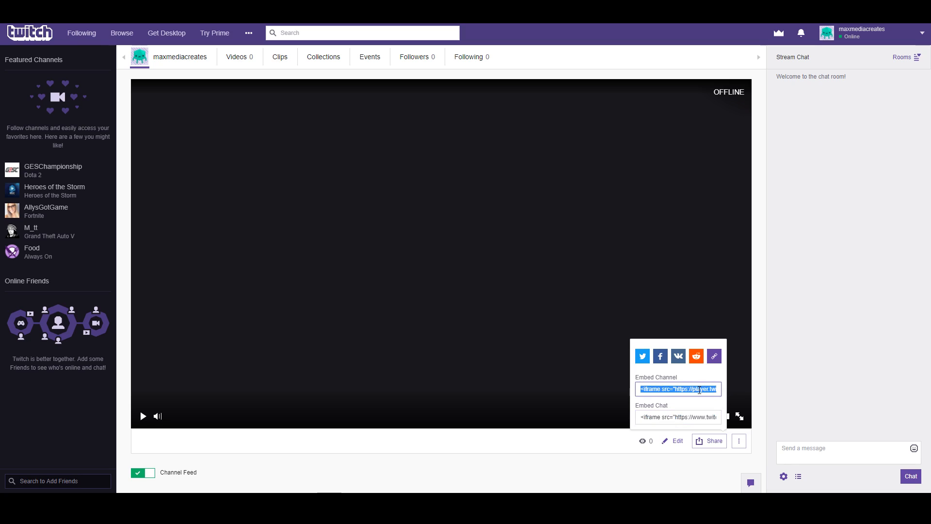
pyautogui.rightClick(695, 390)
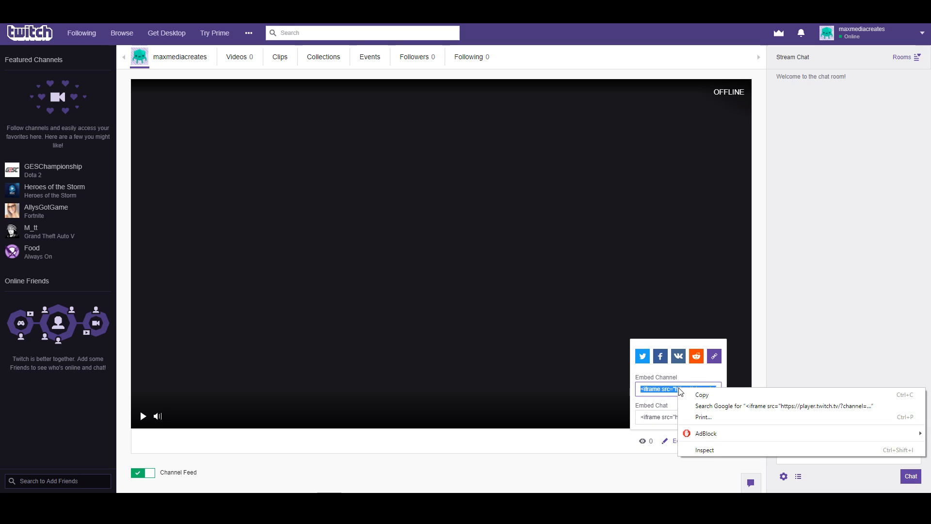
pyautogui.click(700, 394)
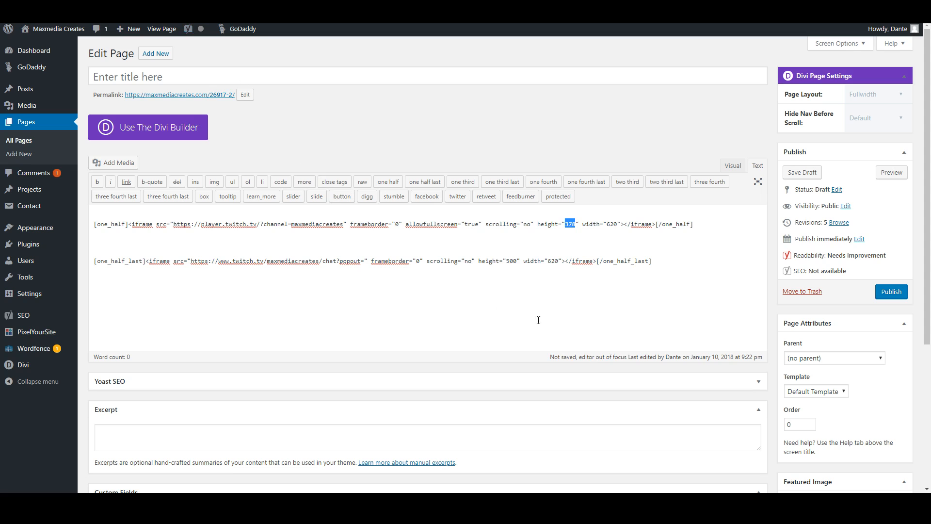
pyautogui.moveTo(693, 224); pyautogui.dragTo(92, 225)
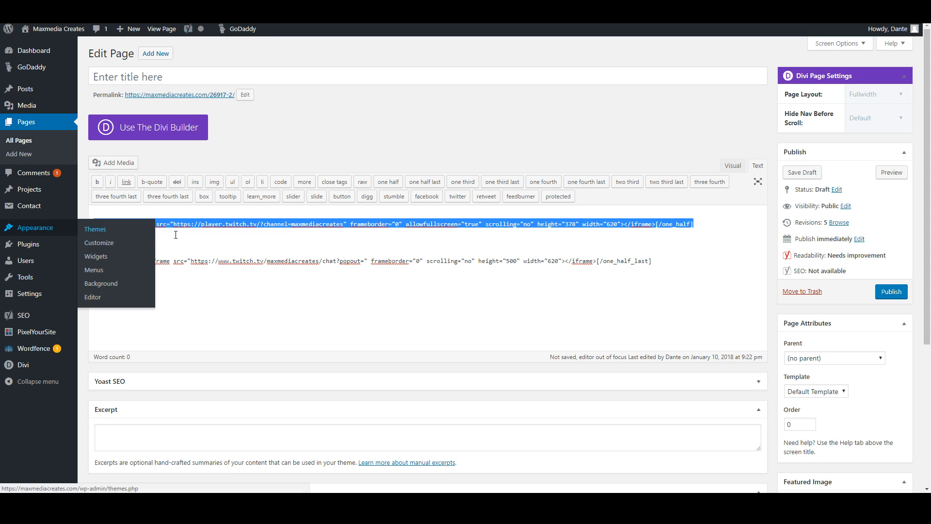
pyautogui.hotkey('ctrl', 'v')
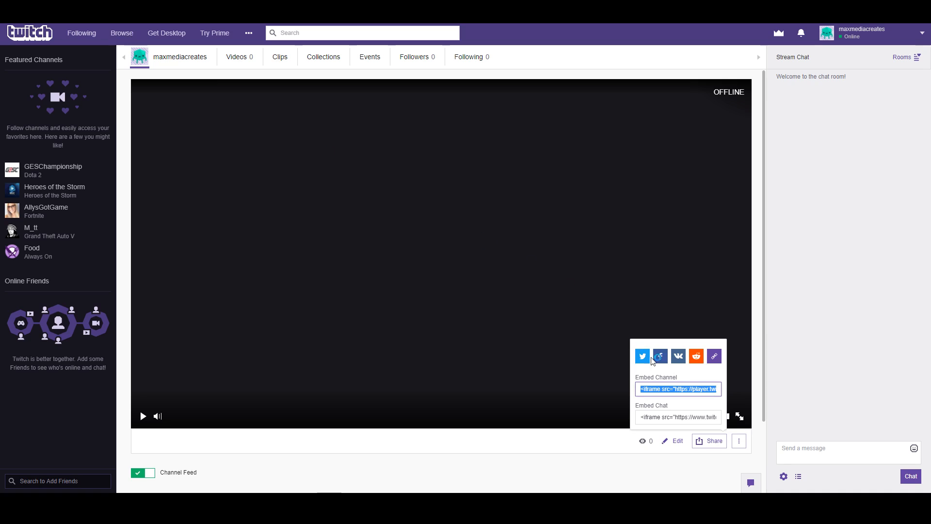
# Step: Copy Twitch's Embed Chat code, paste it over the one_half_last chat line in the WordPress page, and check both embeds in the preview
pyautogui.click(681, 416)
pyautogui.rightClick(681, 415)
pyautogui.click(701, 421)
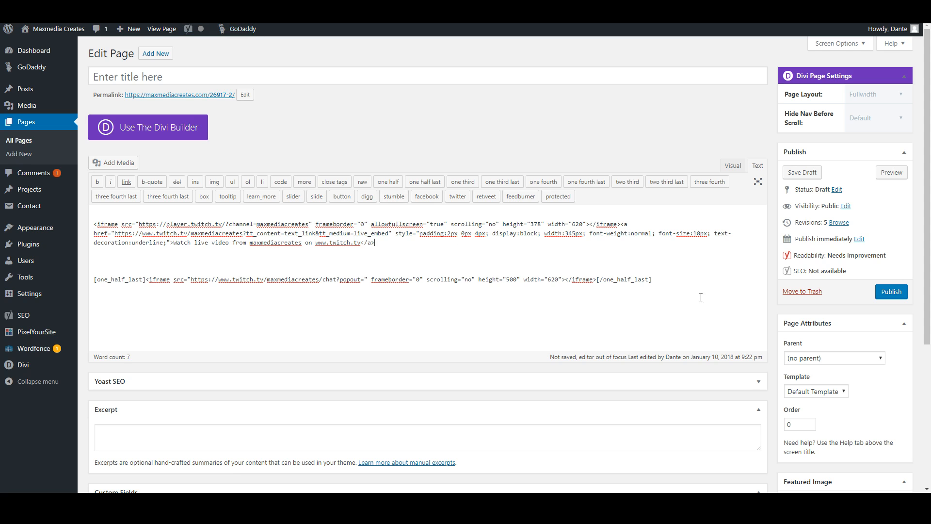
pyautogui.moveTo(701, 297); pyautogui.dragTo(97, 268)
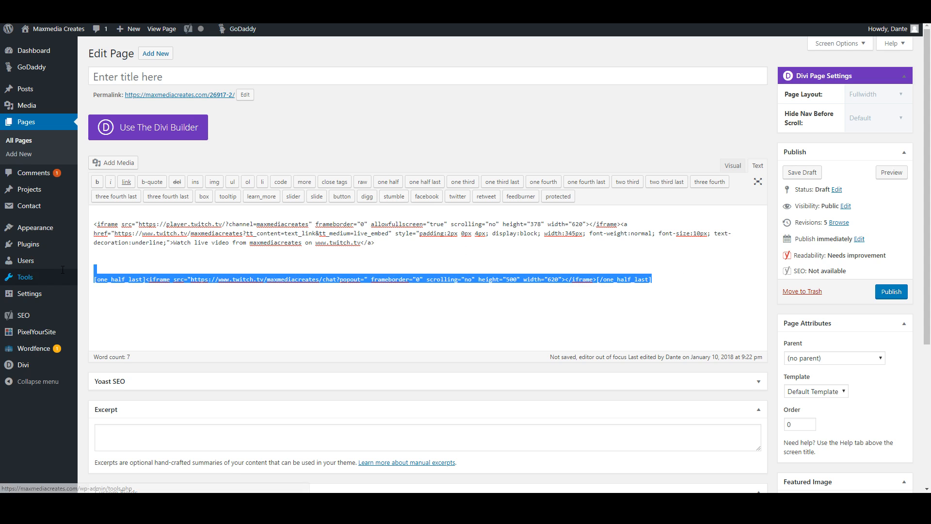
pyautogui.hotkey('ctrl', 'v')
pyautogui.click(891, 172)
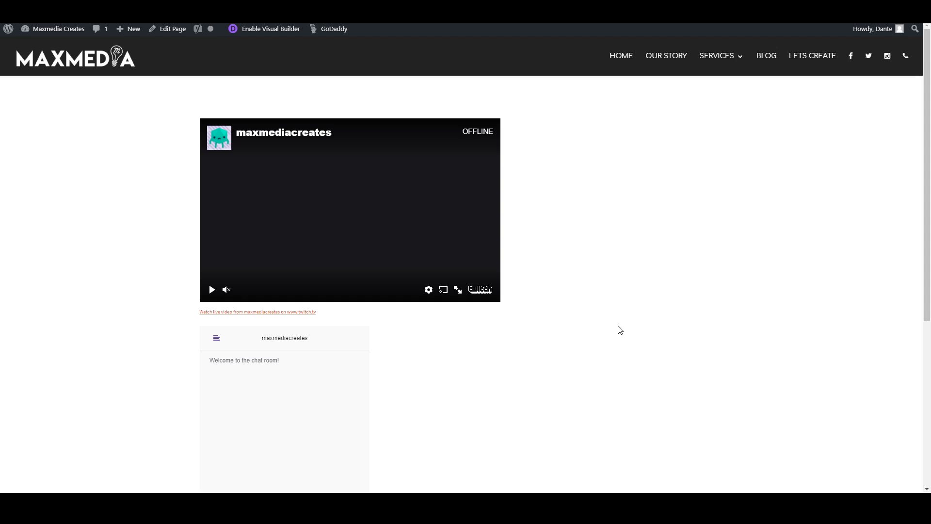
pyautogui.scroll(-2, 398, 313)
pyautogui.scroll(1, 399, 313)
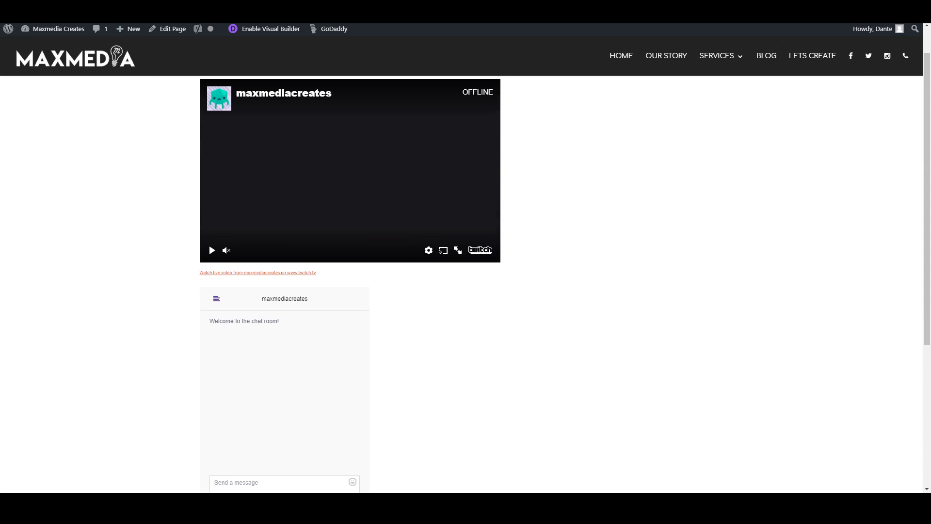
# Step: Delete the "Watch live video from maxmediacreates" link code that follows the player iframe in the WordPress page
pyautogui.click(146, 10)
pyautogui.moveTo(547, 249); pyautogui.dragTo(623, 224)
pyautogui.press('BackSpace')
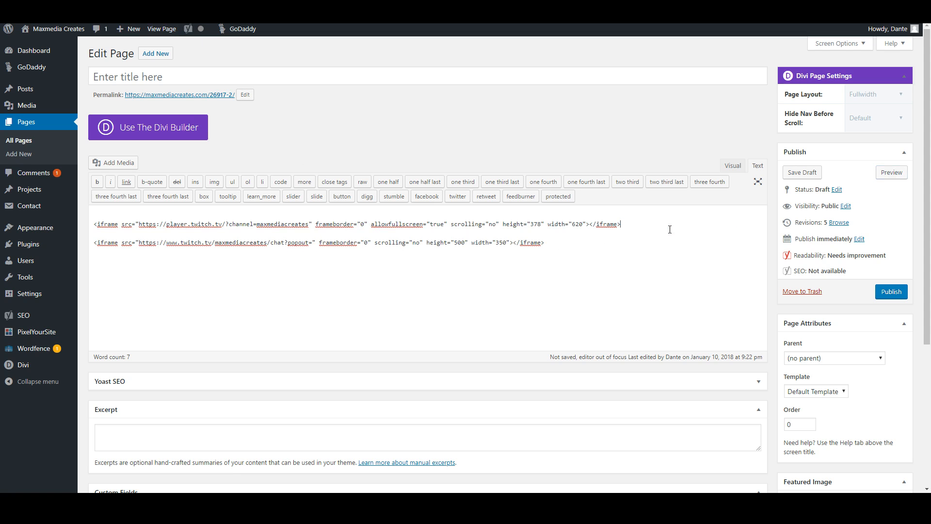
# Step: Examine the player and chat iframe lines and locate the channel name inside each source address
pyautogui.hotkey('shift', 'Up')
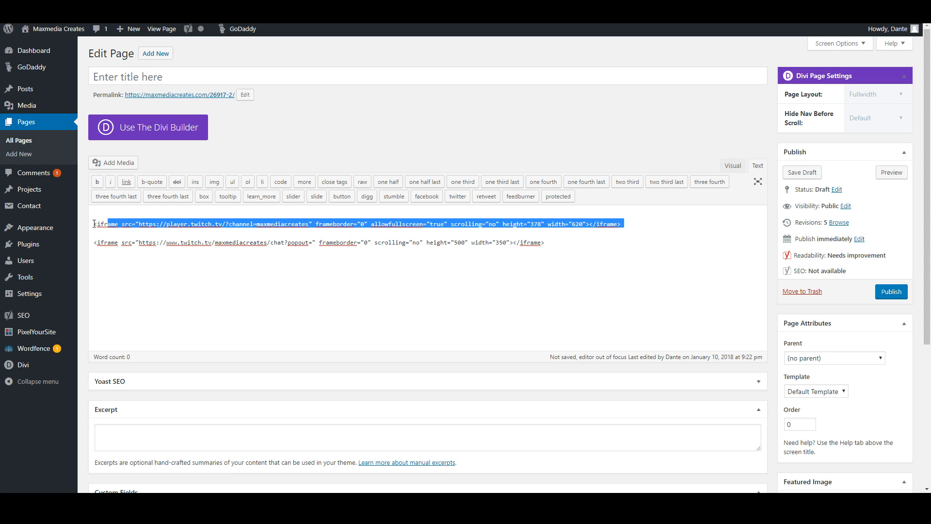
pyautogui.moveTo(548, 242); pyautogui.dragTo(93, 244)
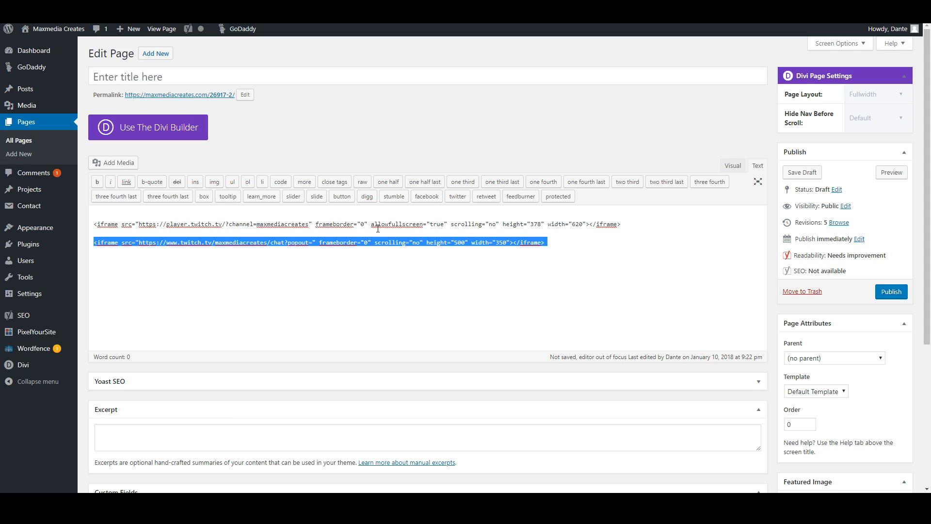
pyautogui.moveTo(309, 224); pyautogui.dragTo(216, 245)
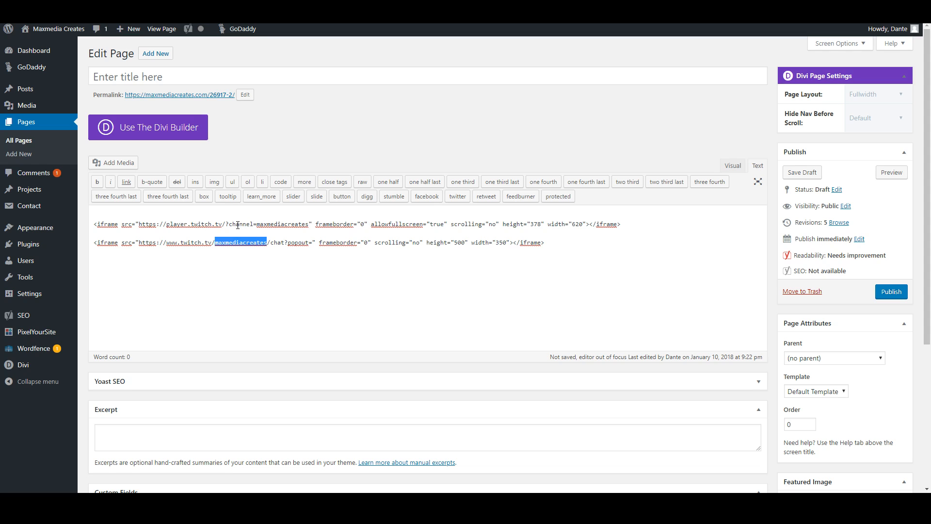
pyautogui.moveTo(256, 224); pyautogui.dragTo(310, 225)
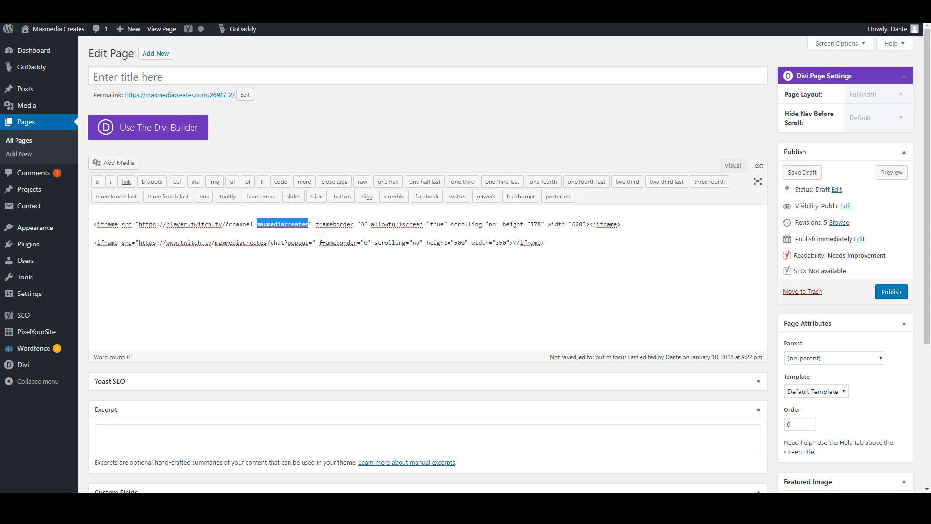
pyautogui.moveTo(266, 246); pyautogui.dragTo(272, 257)
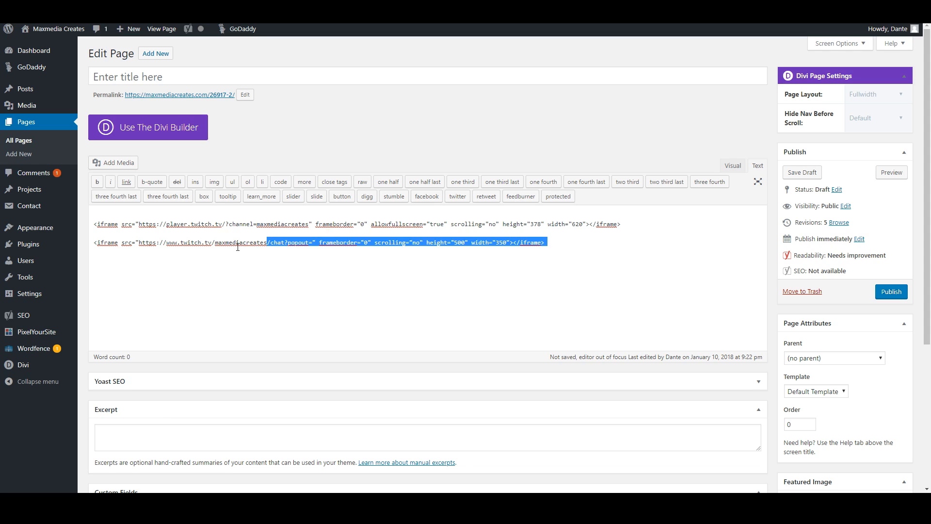
pyautogui.doubleClick(251, 244)
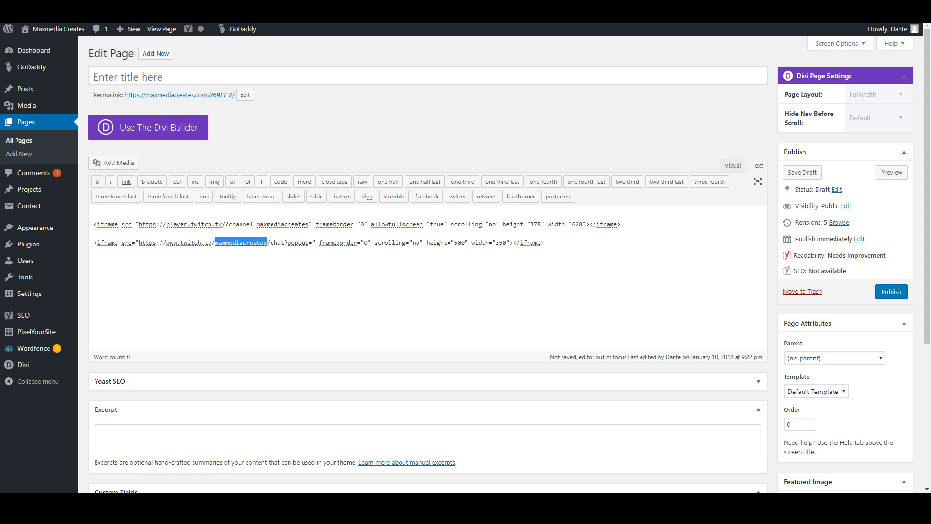
# Step: Look up a live channel on the Twitch home page and set the channel name to ninja in both iframes of the WordPress page
pyautogui.click(68, 5)
pyautogui.click(39, 35)
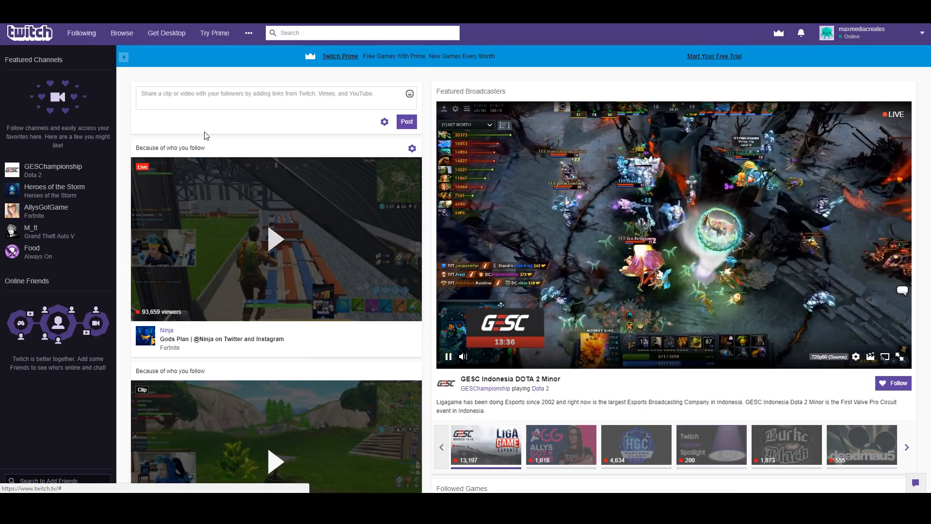
pyautogui.click(237, 5)
pyautogui.moveTo(309, 224); pyautogui.dragTo(265, 215)
pyautogui.write('ninja')
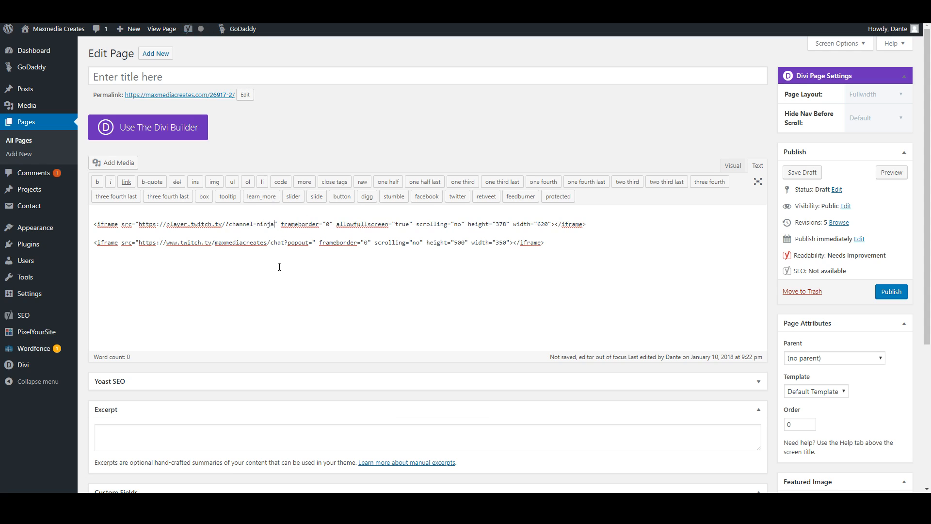
pyautogui.moveTo(263, 242); pyautogui.dragTo(217, 245)
pyautogui.write('ninja')
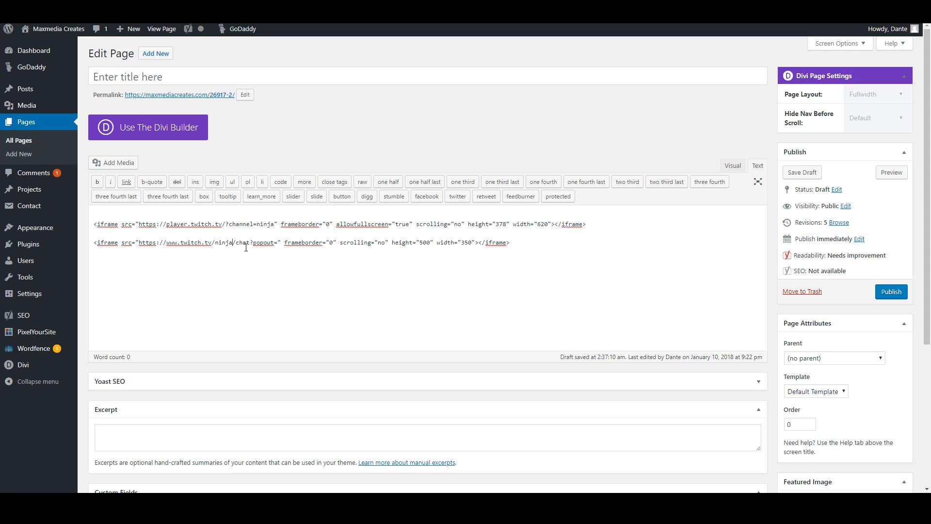
# Step: Preview the page, check the embedded ninja stream and its chat, and return to the page editor
pyautogui.click(889, 175)
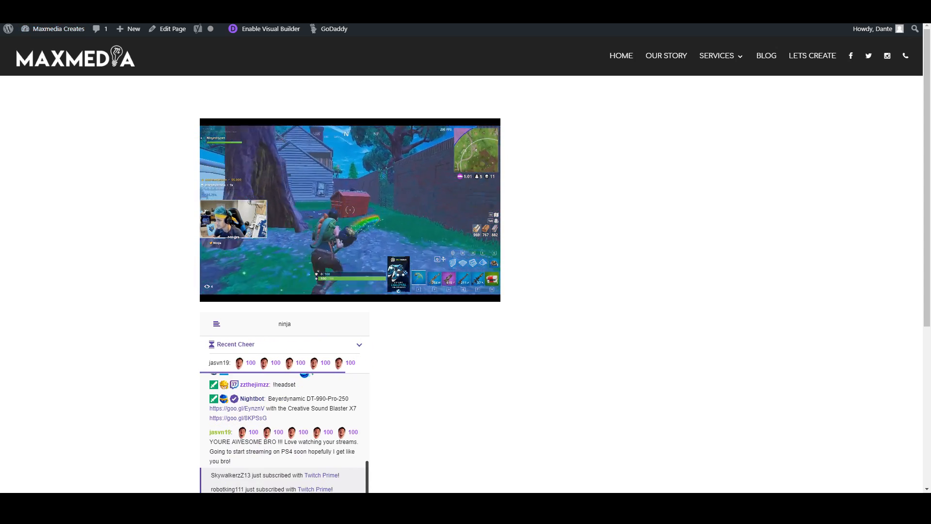
pyautogui.scroll(-3, 599, 284)
pyautogui.scroll(2, 611, 303)
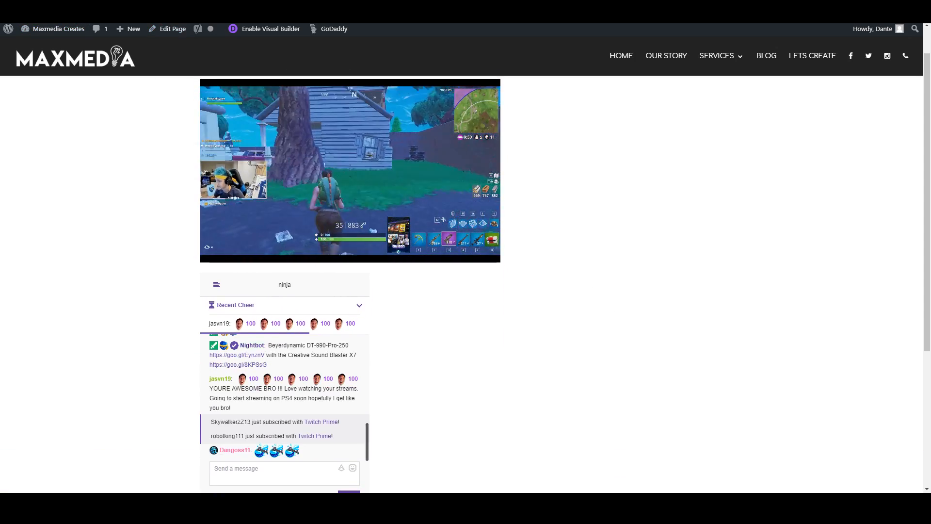
pyautogui.click(185, 7)
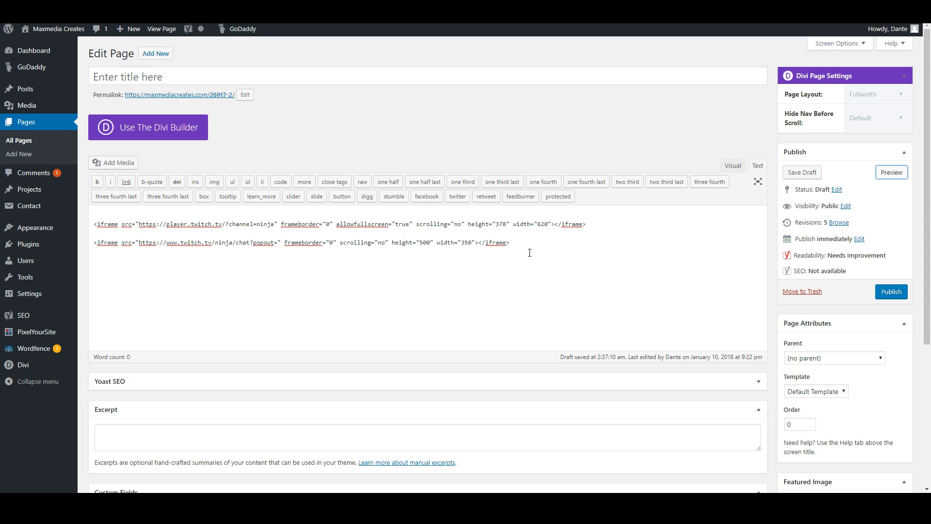